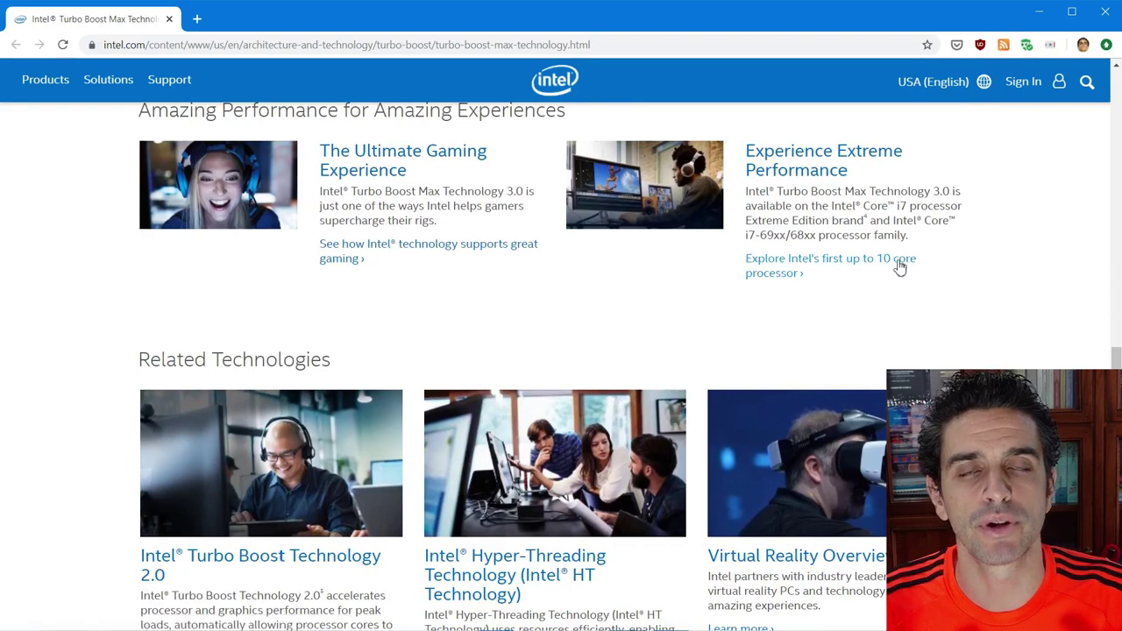
# Highlight the paragraph listing the processors that support Turbo Boost Max Technology 3.0 and look further down the page
pyautogui.moveTo(920, 245); pyautogui.dragTo(745, 190)
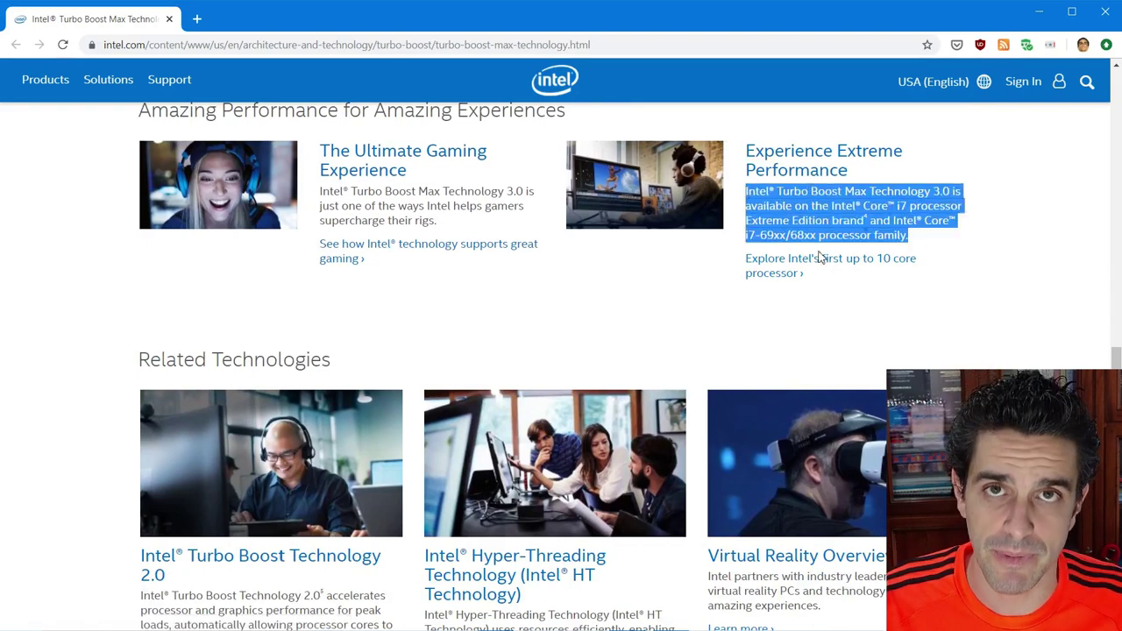
pyautogui.scroll(-3, 704, 308)
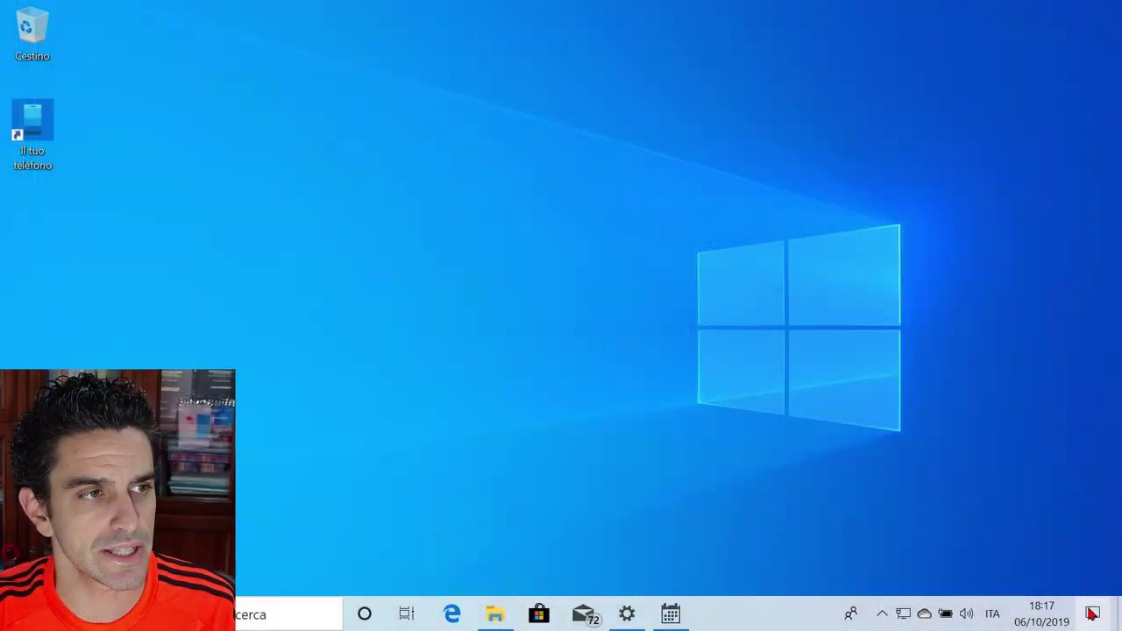
# Open the notification management settings from the Windows notification centre, and minimize the settings window
pyautogui.click(1092, 613)
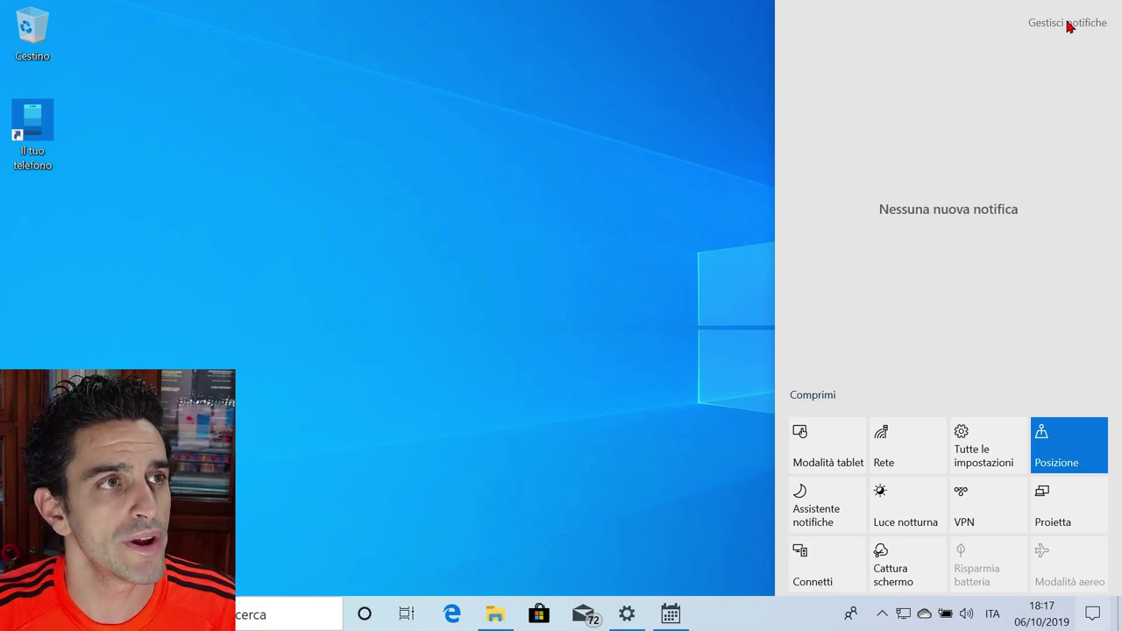
pyautogui.click(1068, 24)
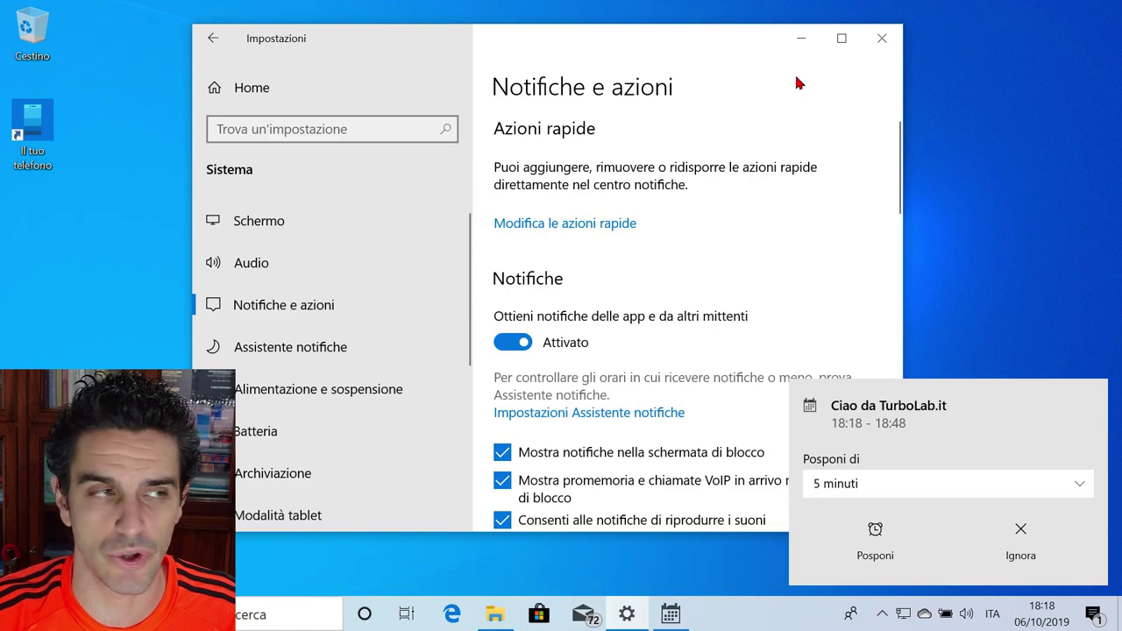
pyautogui.click(800, 37)
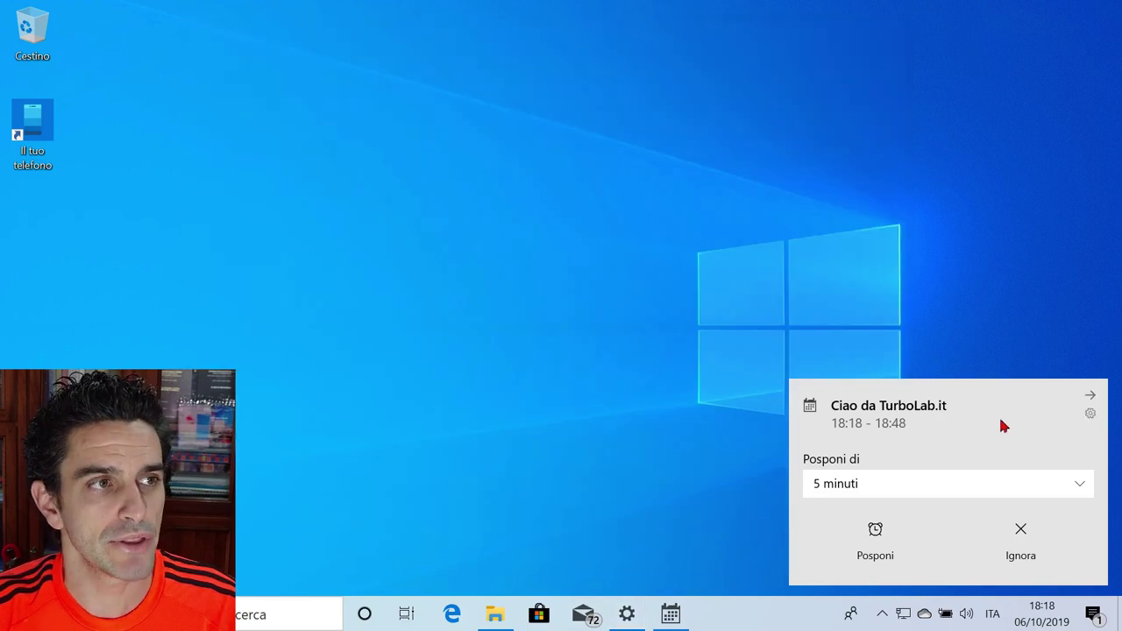
# Open Calendario's notification settings from the reminder banner, dismiss the banner and review the available options
pyautogui.click(1090, 414)
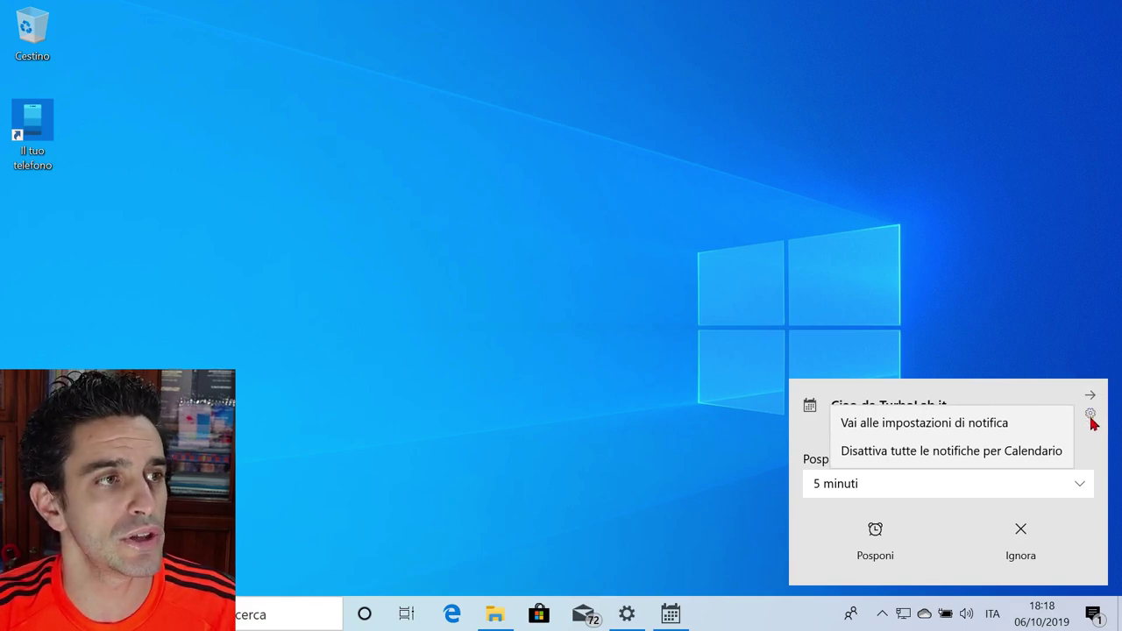
pyautogui.click(997, 424)
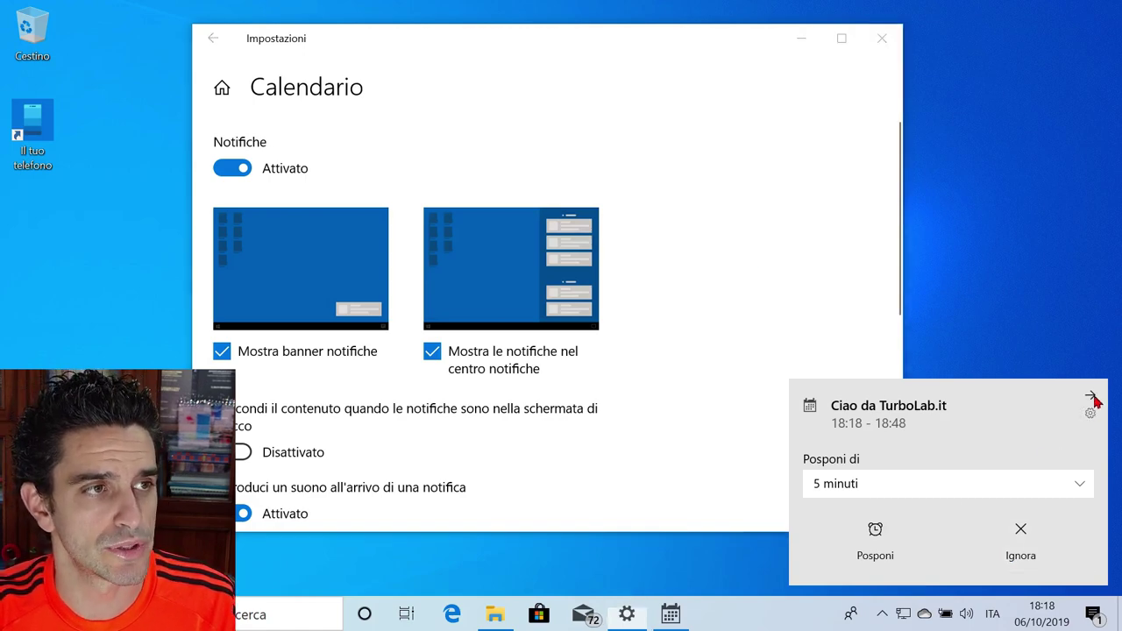
pyautogui.click(1089, 395)
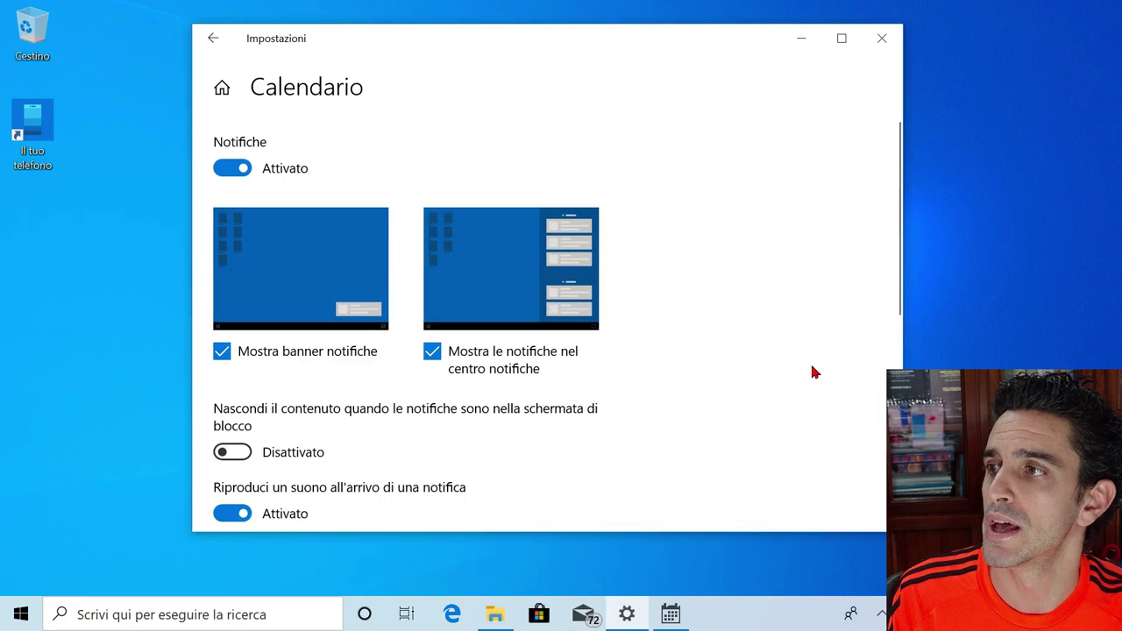
pyautogui.scroll(-1, 812, 370)
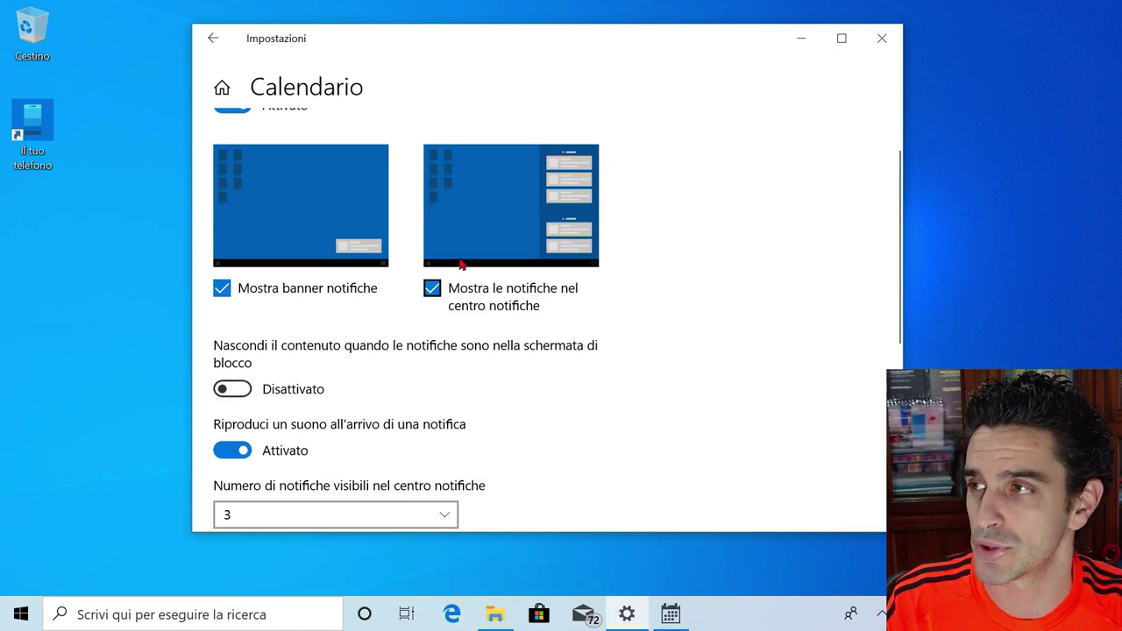
pyautogui.scroll(-3, 654, 301)
pyautogui.scroll(3, 701, 303)
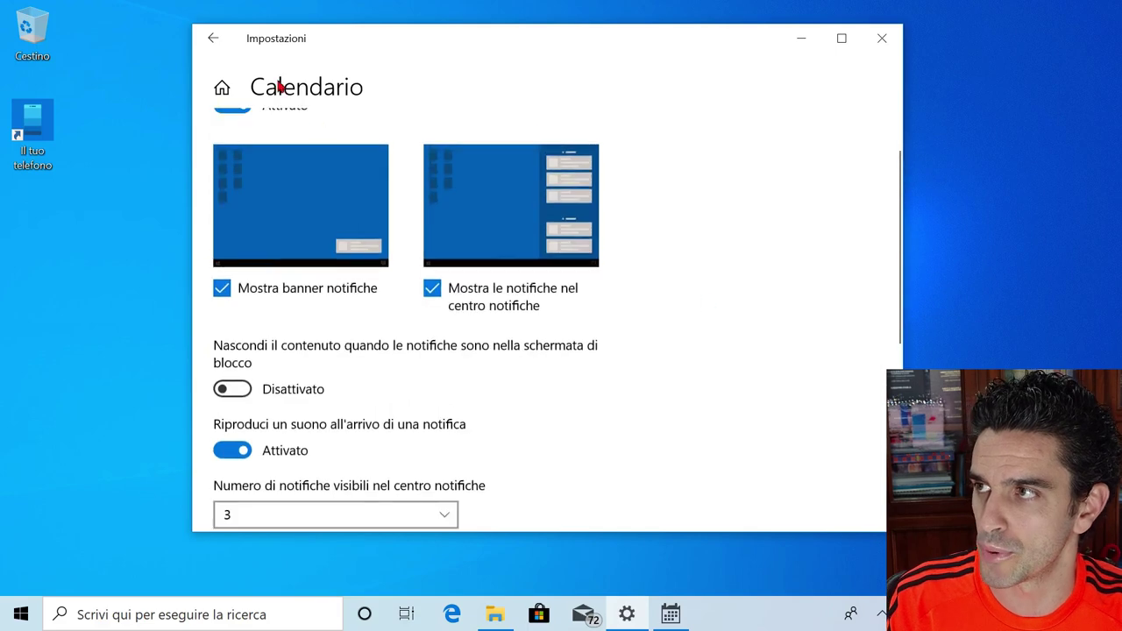
# Return to the Notifiche e azioni settings and disable Consenti alle notifiche di riprodurre i suoni
pyautogui.hotkey('alt', 'Left')
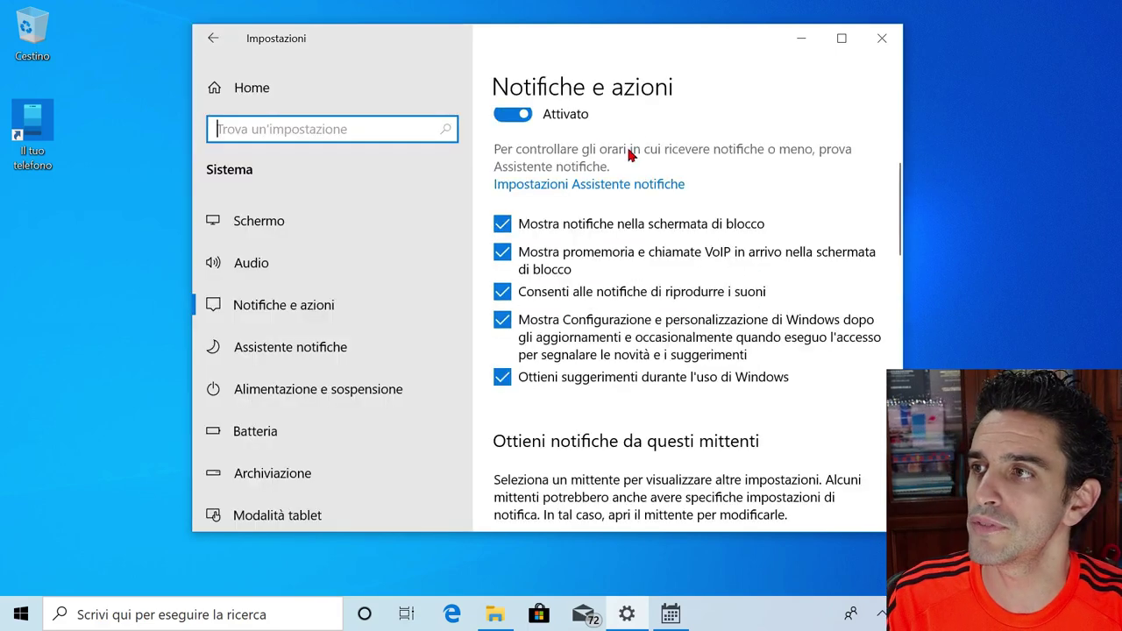
pyautogui.click(502, 252)
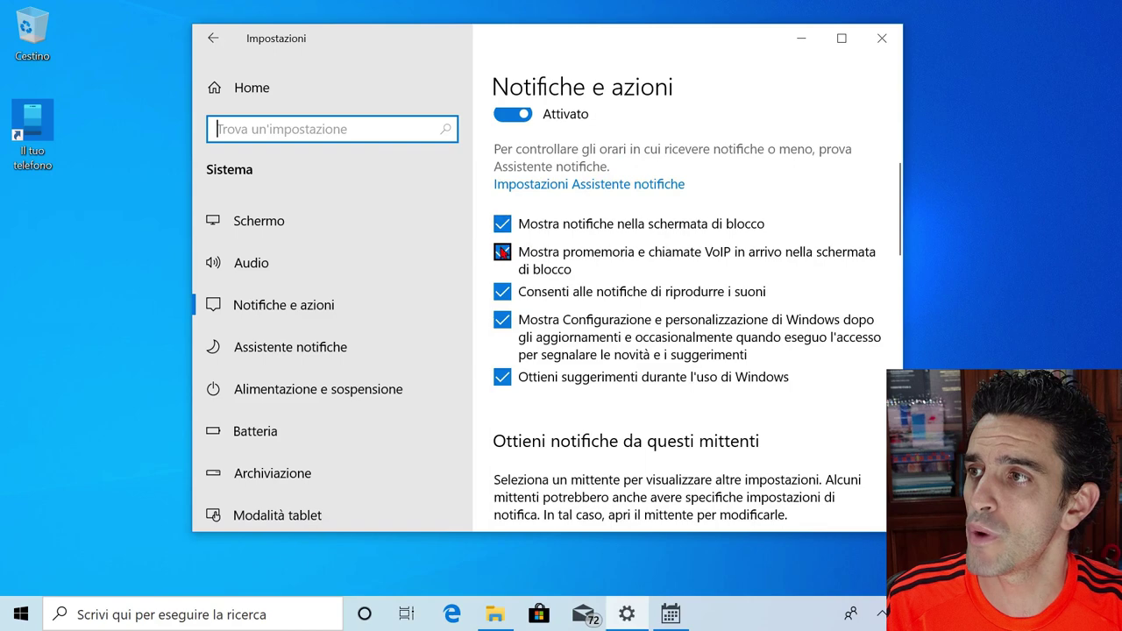
pyautogui.click(502, 292)
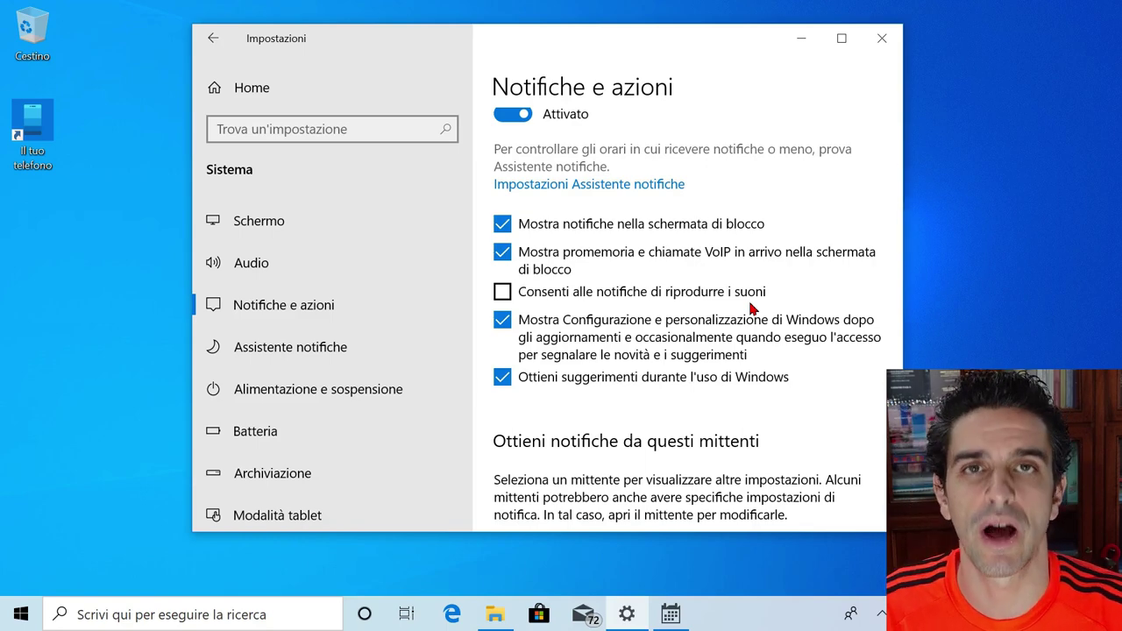
# Look through the list of notification senders and check which sort orders are offered, keeping Più recente
pyautogui.scroll(-3, 701, 329)
pyautogui.scroll(2, 650, 335)
pyautogui.scroll(-2, 656, 354)
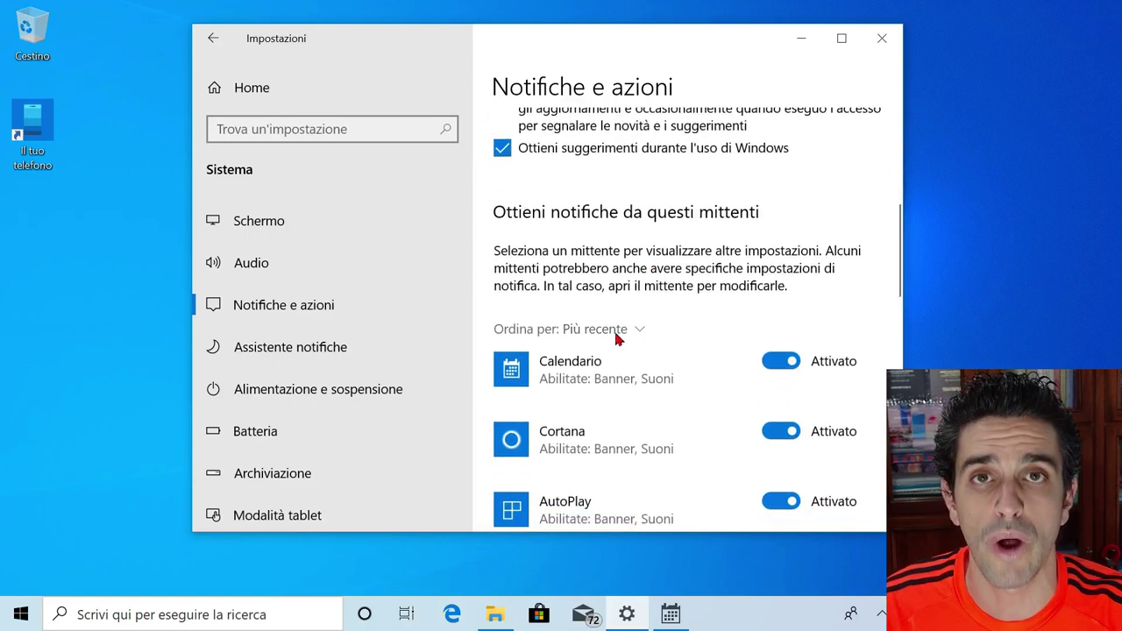
pyautogui.click(617, 339)
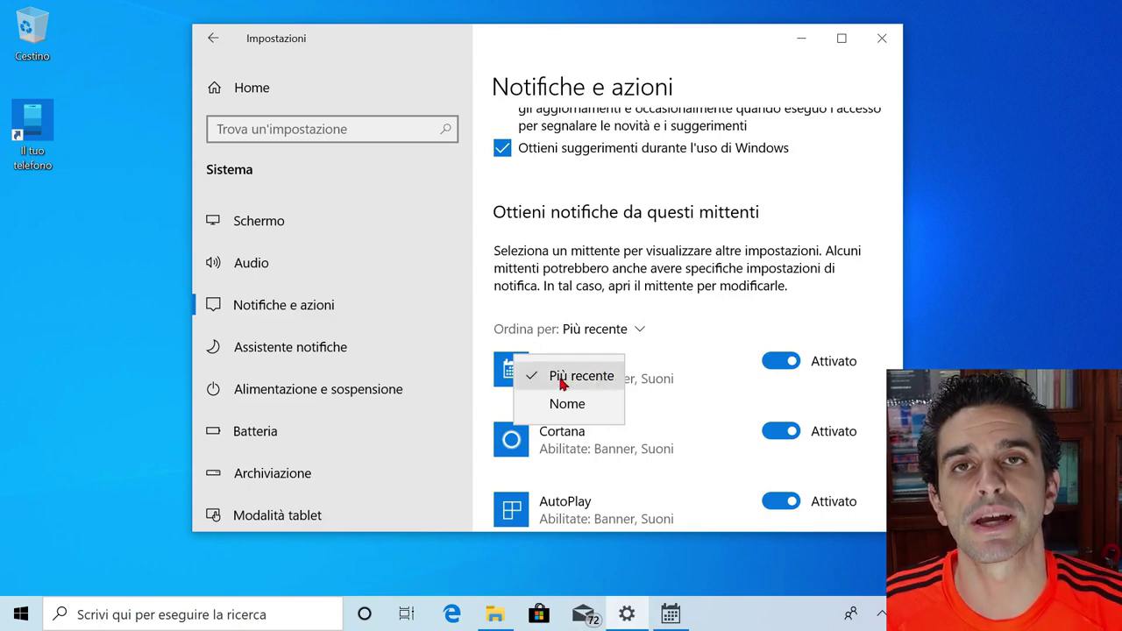
pyautogui.click(668, 334)
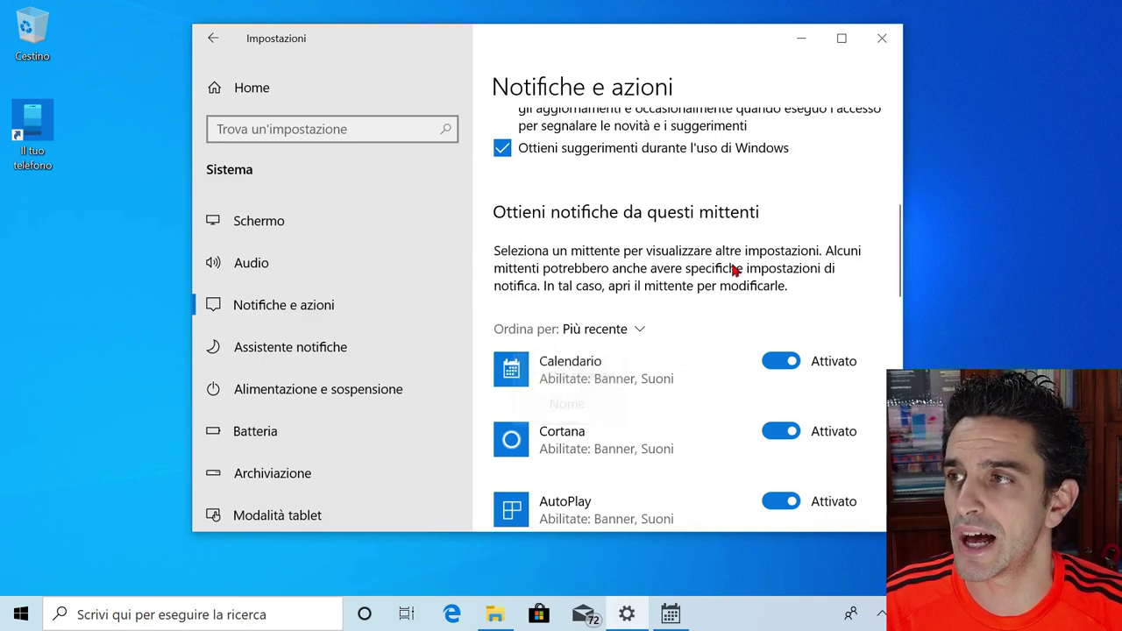
# Inspect the notification options of the Calendario sender, and return to the sender list's sort order choices
pyautogui.scroll(-2, 733, 268)
pyautogui.click(672, 299)
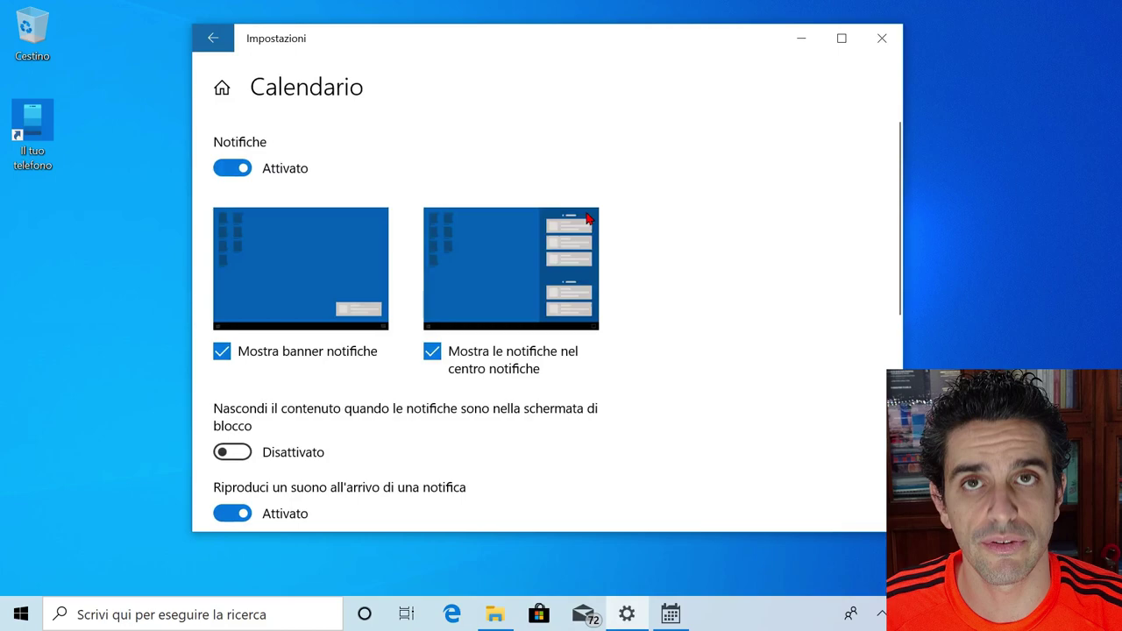
pyautogui.scroll(-5, 780, 223)
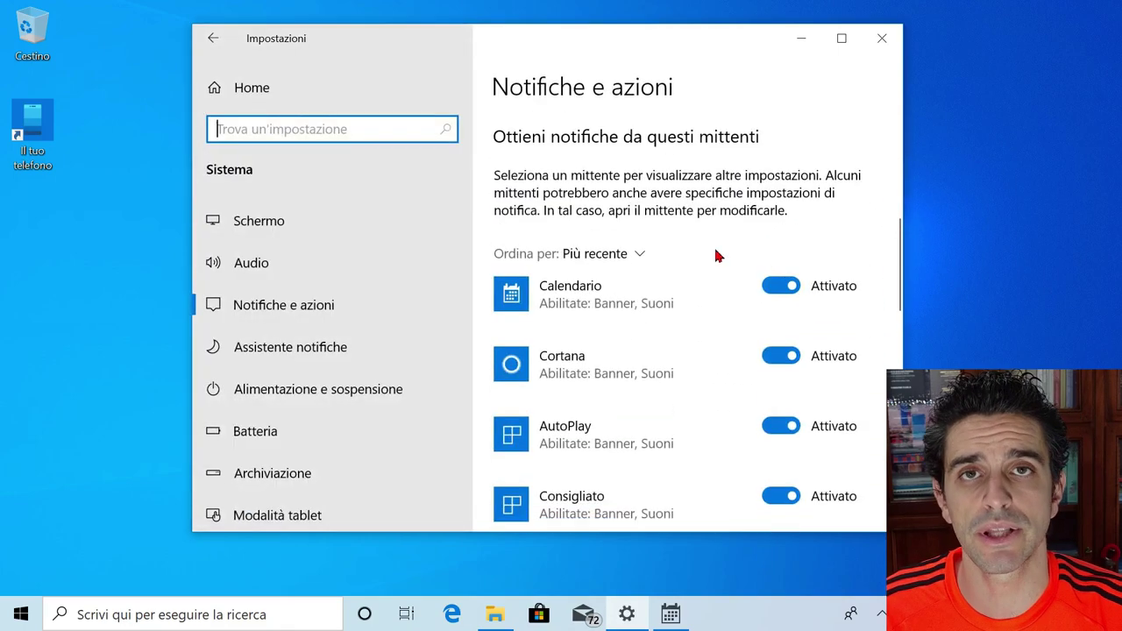
pyautogui.click(639, 254)
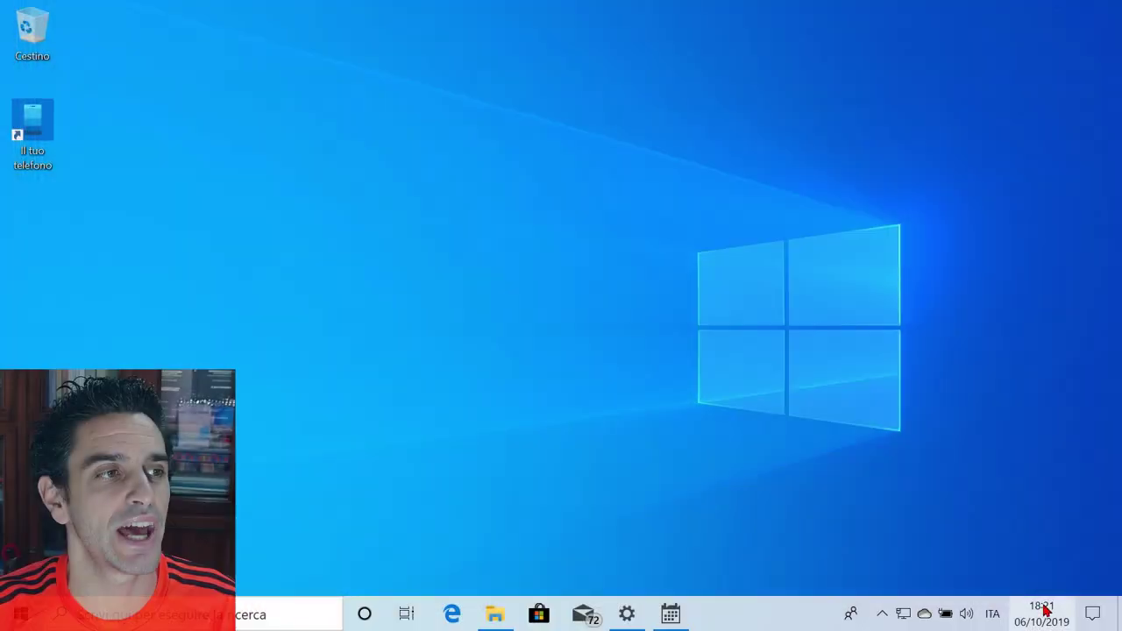
# Draft a calendar event for today from the taskbar clock, titled "Pubblicare video Windows 10", and check its location field and calendar choices
pyautogui.click(1044, 612)
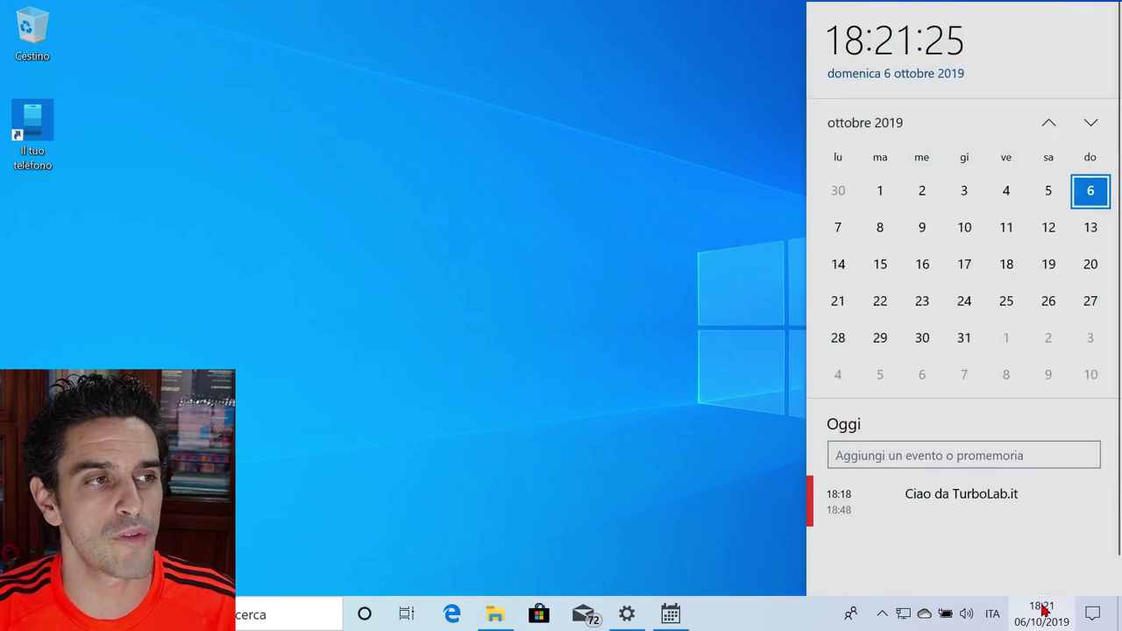
pyautogui.click(894, 448)
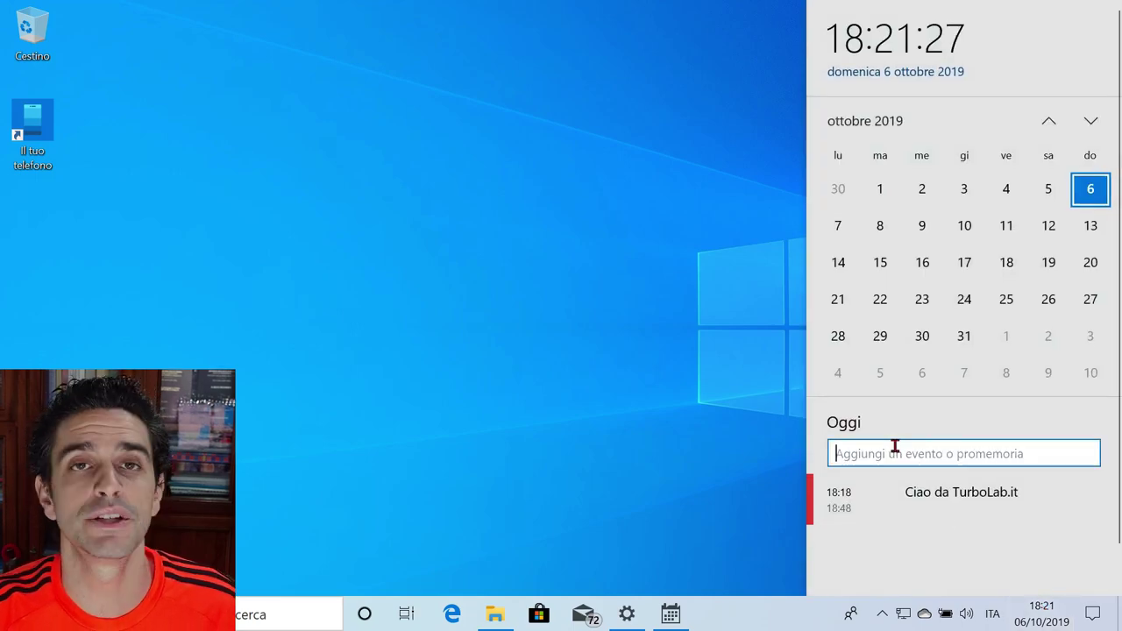
pyautogui.write('Pubblicare video Windows 10')
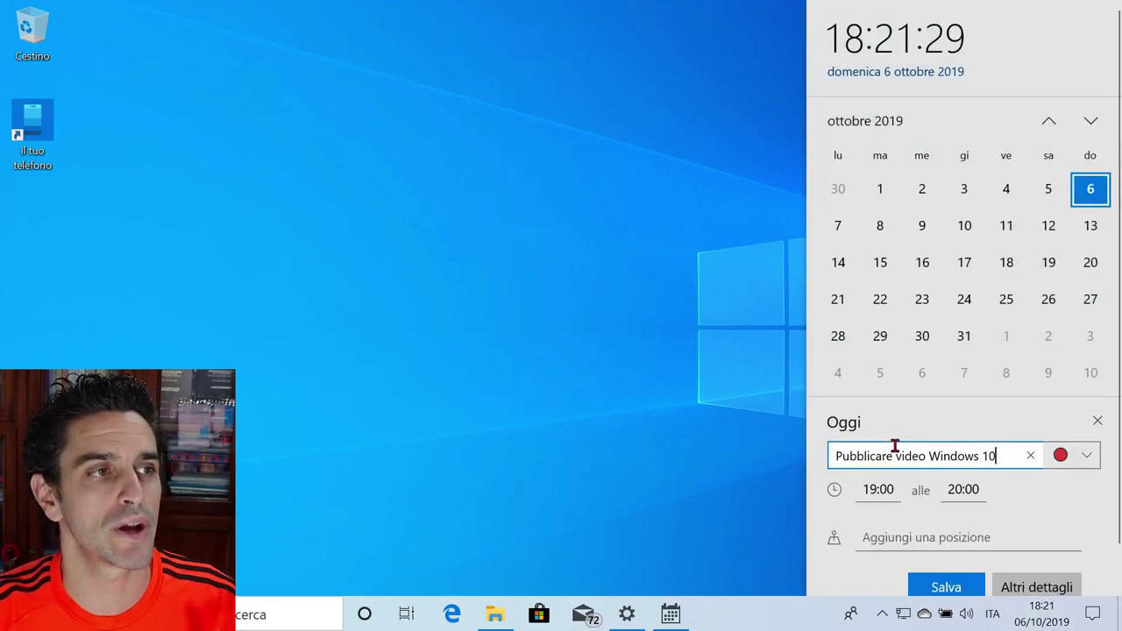
pyautogui.scroll(-1, 894, 447)
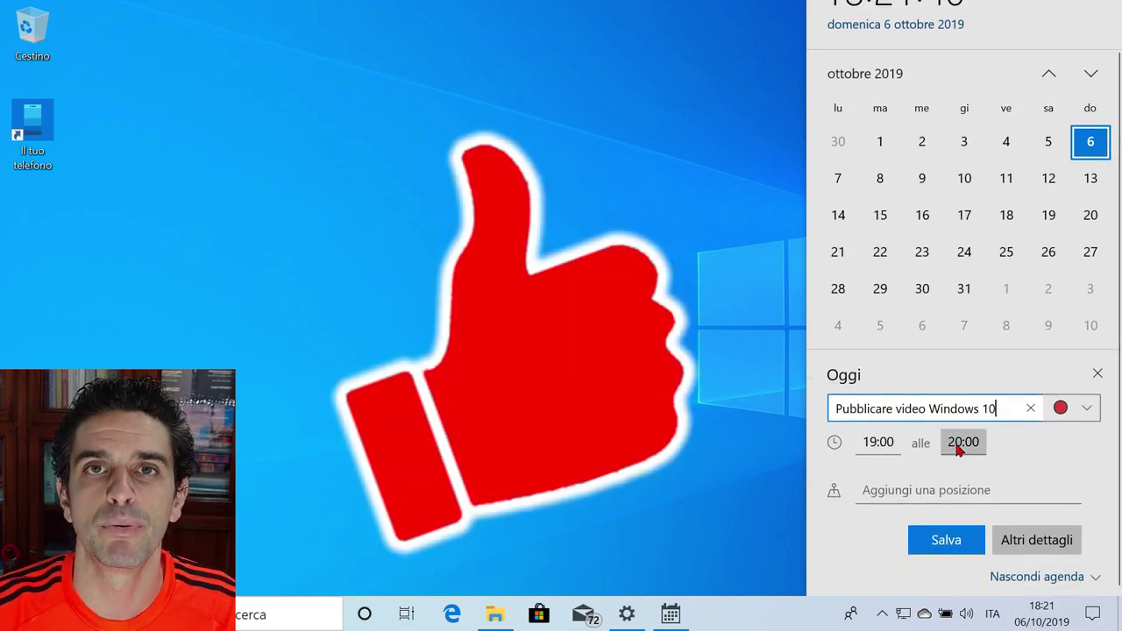
pyautogui.click(901, 487)
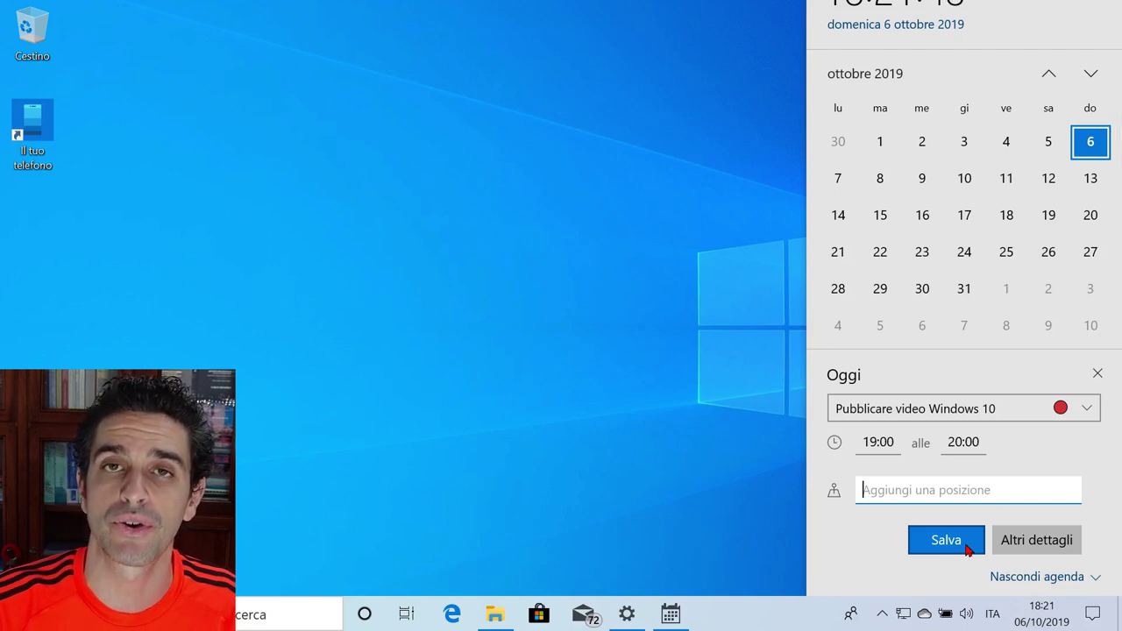
pyautogui.click(1089, 409)
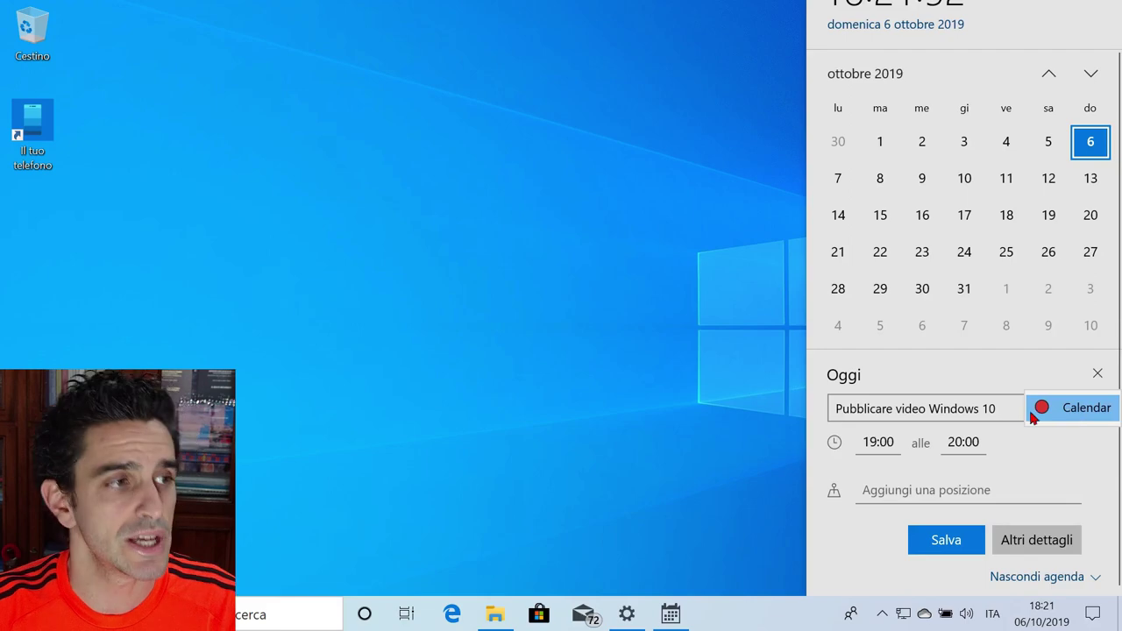
# Switch to the Calendario app to view the October 2019 calendar
pyautogui.click(664, 618)
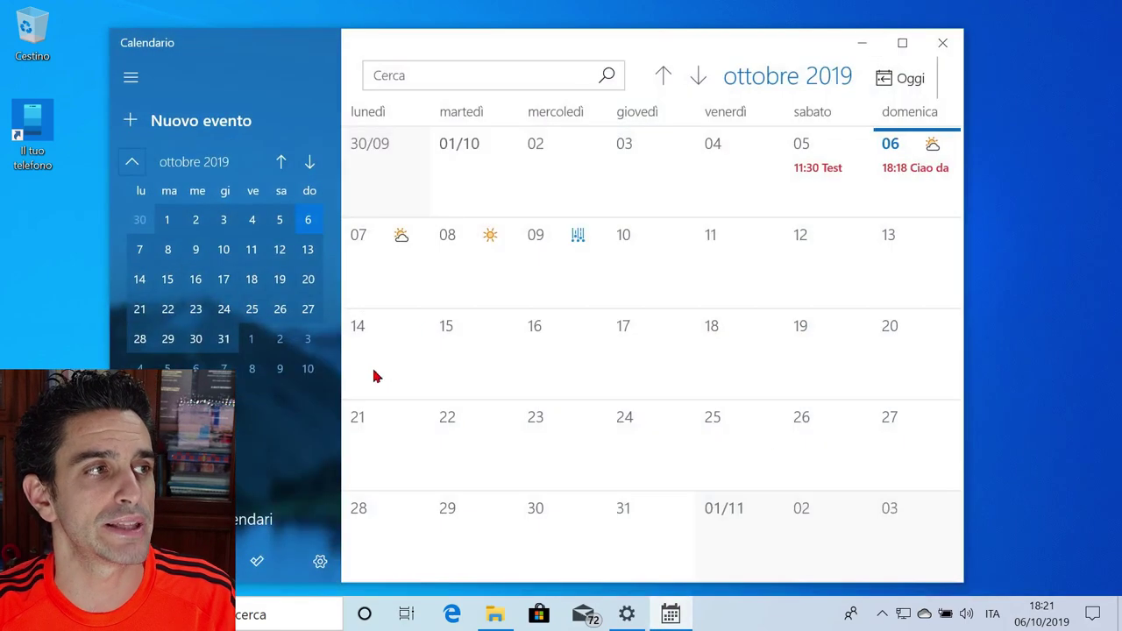